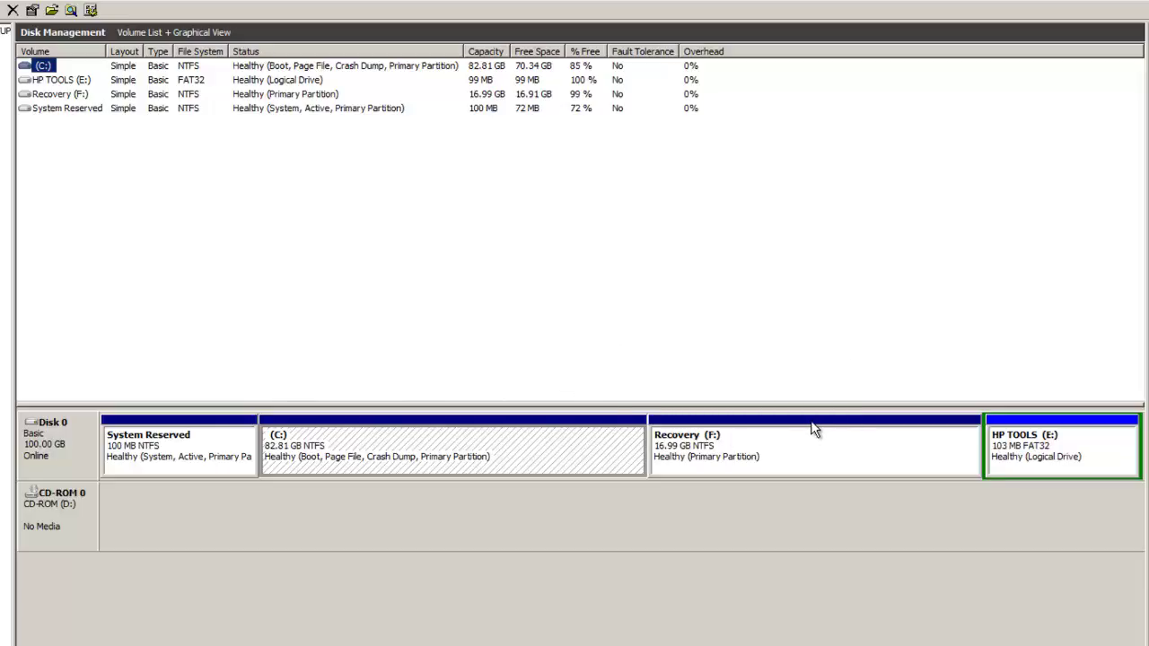
Delete the Recovery (F:) volume on Disk 0, accepting the loss of its data
{"action": "right_click", "coordinate": [758, 431]}
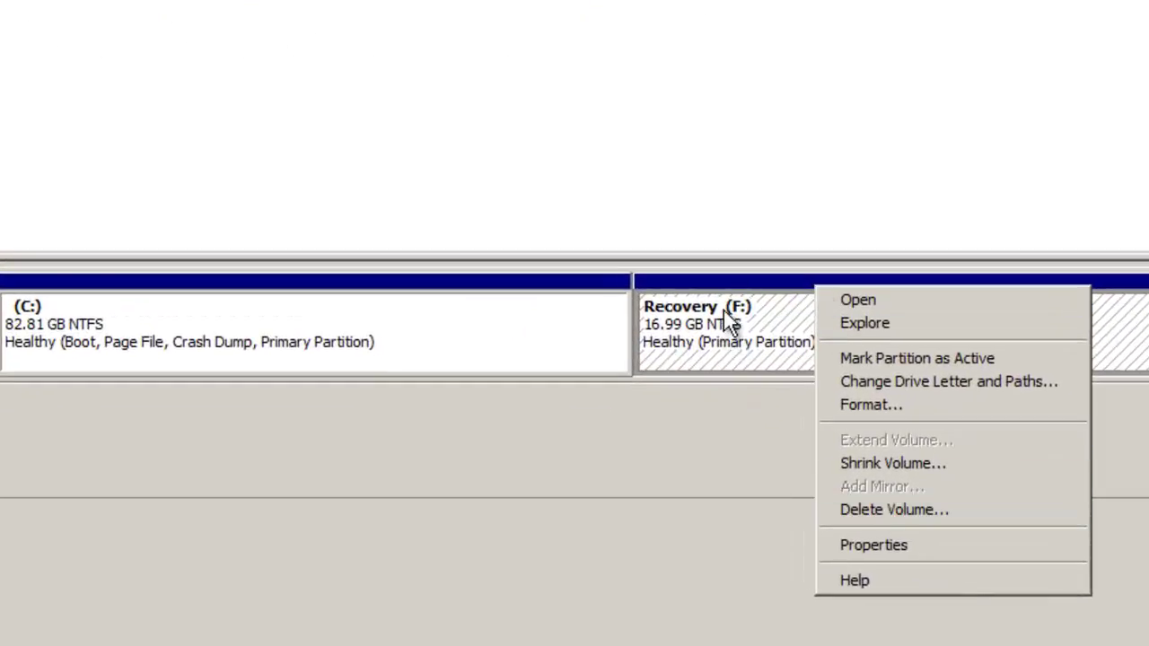
{"action": "left_click", "coordinate": [868, 510]}
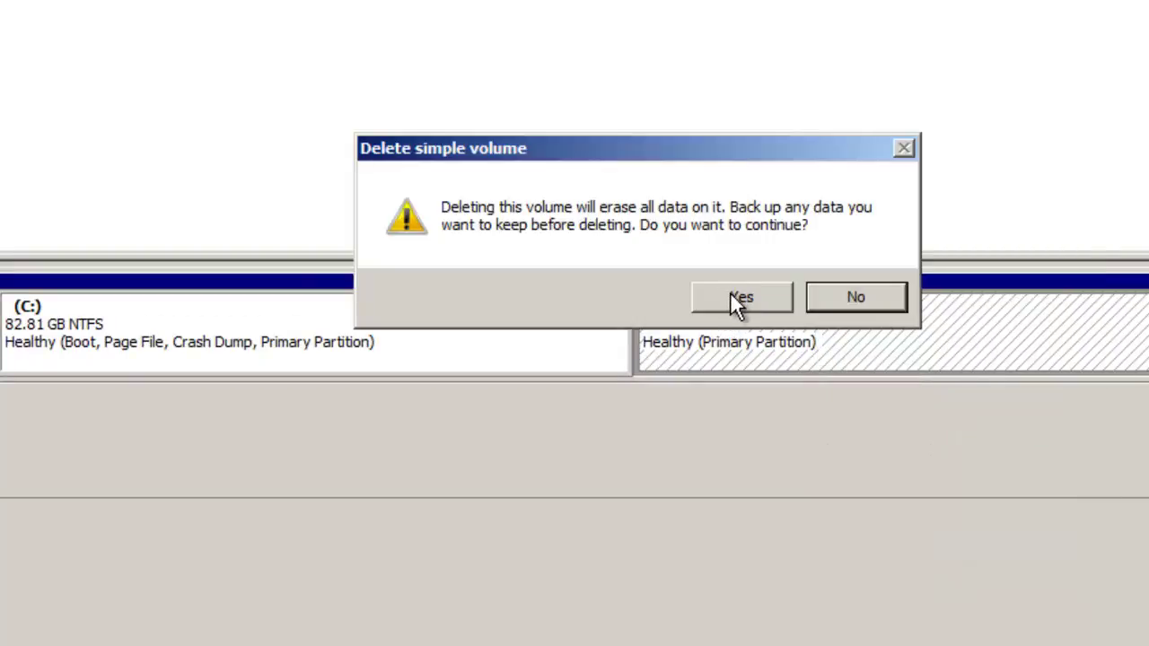
{"action": "left_click", "coordinate": [735, 297]}
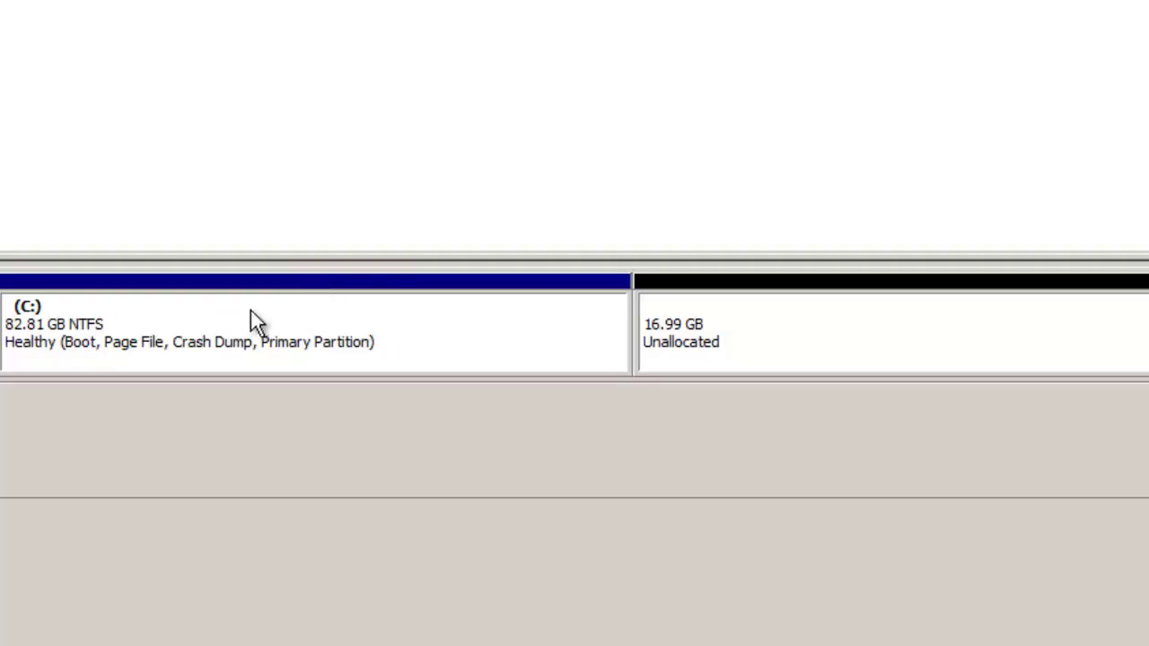
Shrink the C: volume by 40000 MB
{"action": "right_click", "coordinate": [319, 288]}
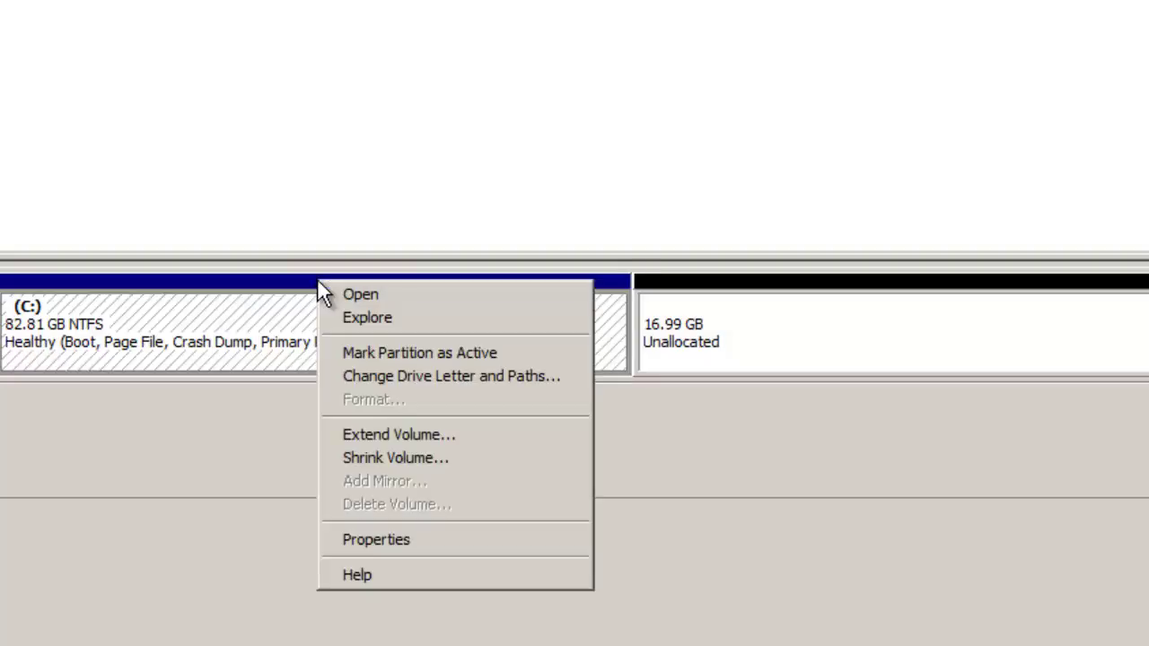
{"action": "left_click", "coordinate": [400, 456]}
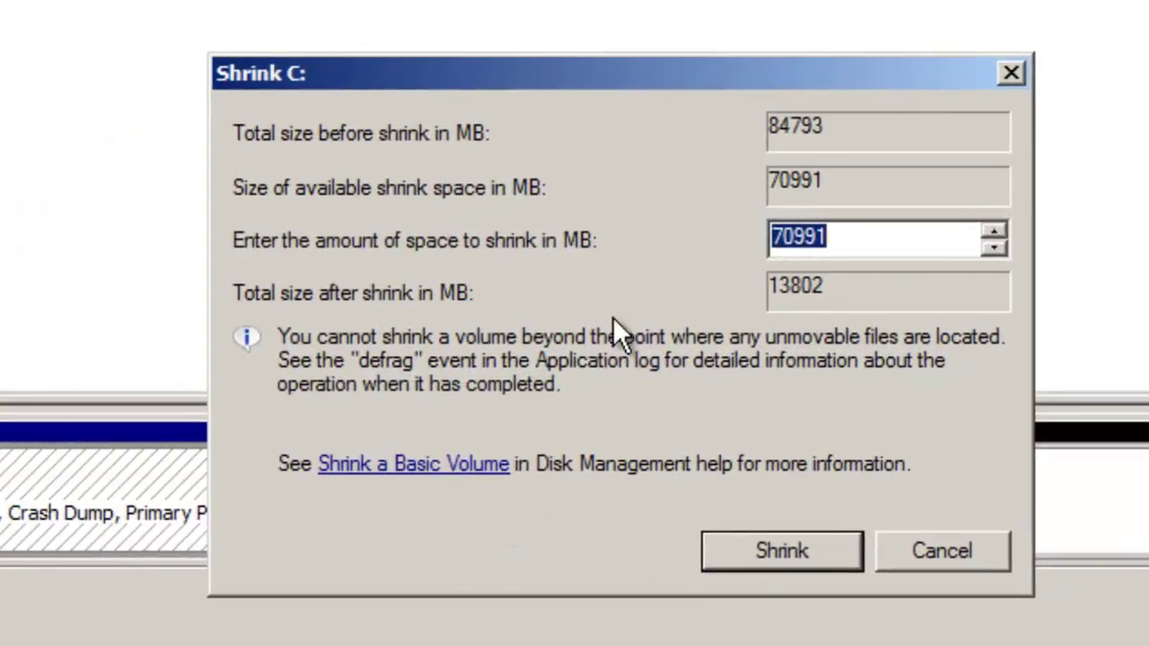
{"action": "mouse_move", "coordinate": [513, 77]}
{"action": "left_mouse_down"}
{"action": "mouse_move", "coordinate": [629, 55]}
{"action": "mouse_move", "coordinate": [504, 69]}
{"action": "mouse_move", "coordinate": [516, 72]}
{"action": "left_mouse_up"}
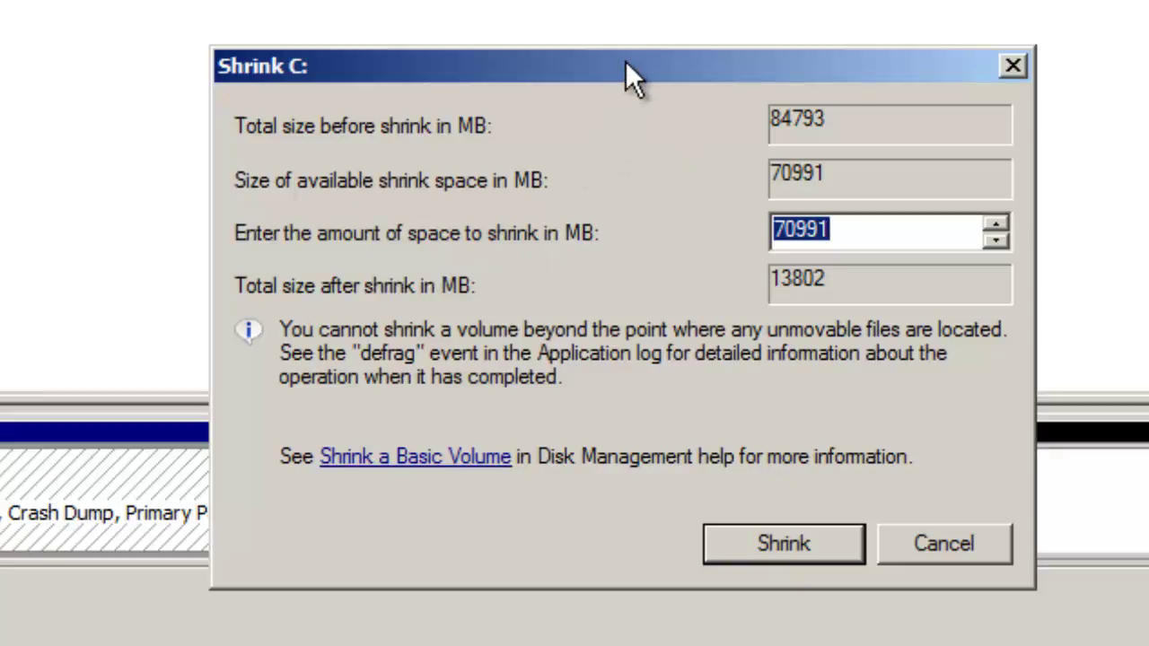
{"action": "left_click", "coordinate": [842, 230]}
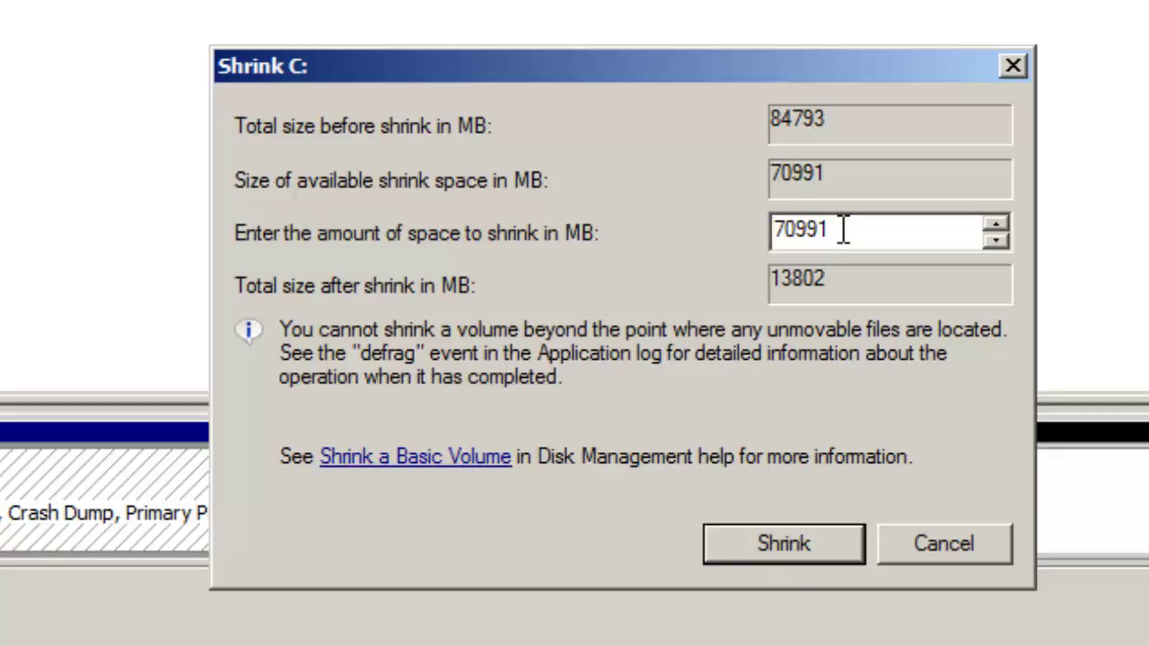
{"action": "key", "text": "BackSpace"}
{"action": "key", "text": "BackSpace"}
{"action": "key", "text": "BackSpace"}
{"action": "key", "text": "BackSpace"}
{"action": "key", "text": "BackSpace"}
{"action": "type", "text": "40000"}
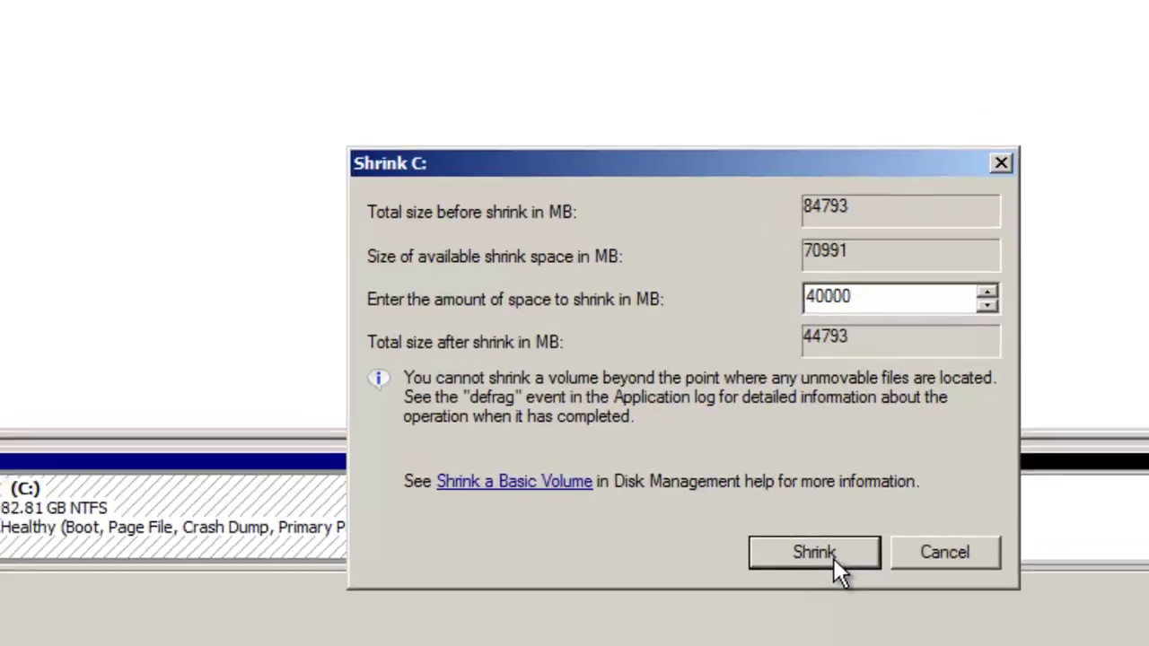
{"action": "left_click", "coordinate": [833, 557]}
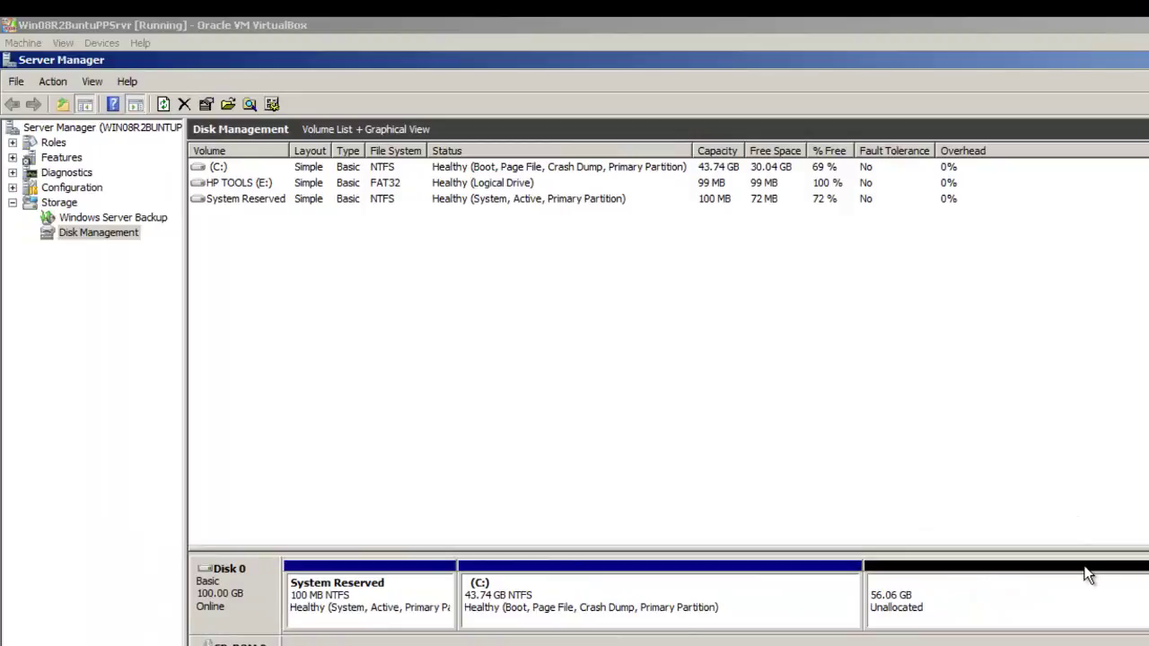
Switch to Oracle VM VirtualBox Manager and check the boot order in the system settings of Win08R2BuntuPPSrvr
{"action": "left_click", "coordinate": [17, 82]}
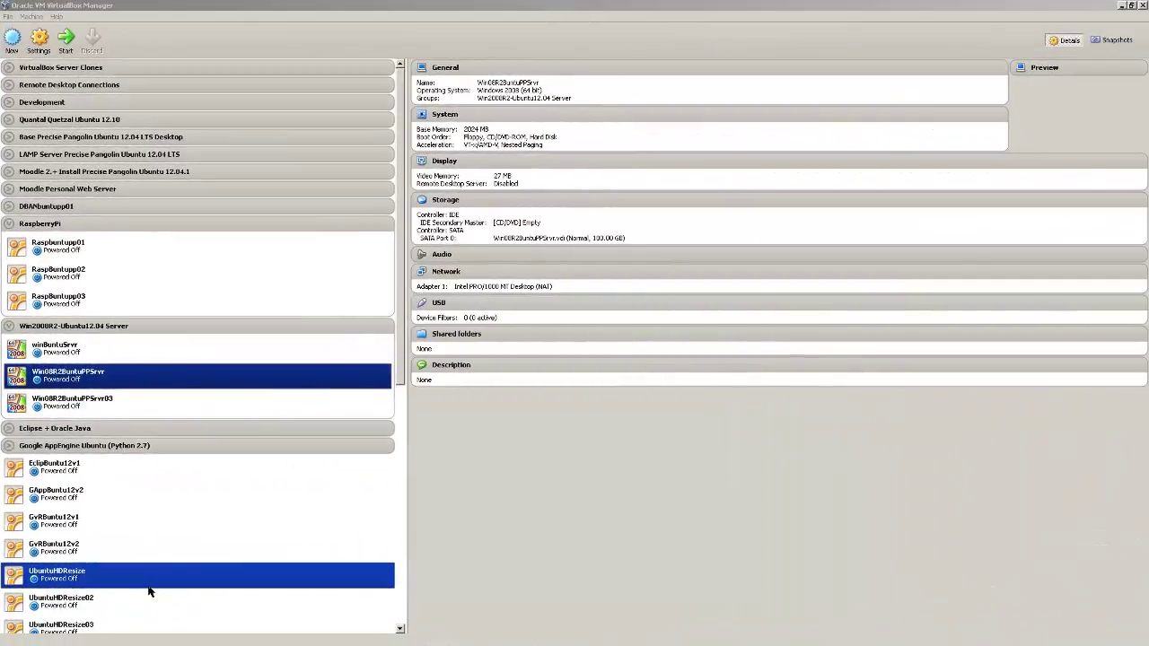
{"action": "left_click", "coordinate": [328, 575]}
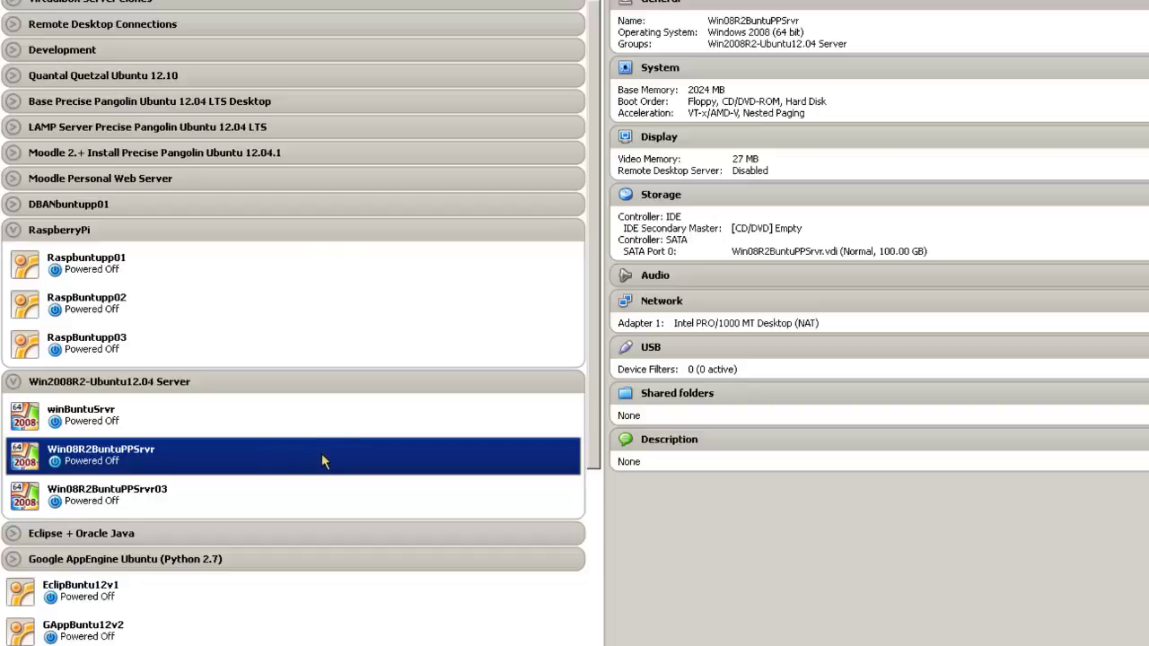
{"action": "left_click", "coordinate": [653, 72]}
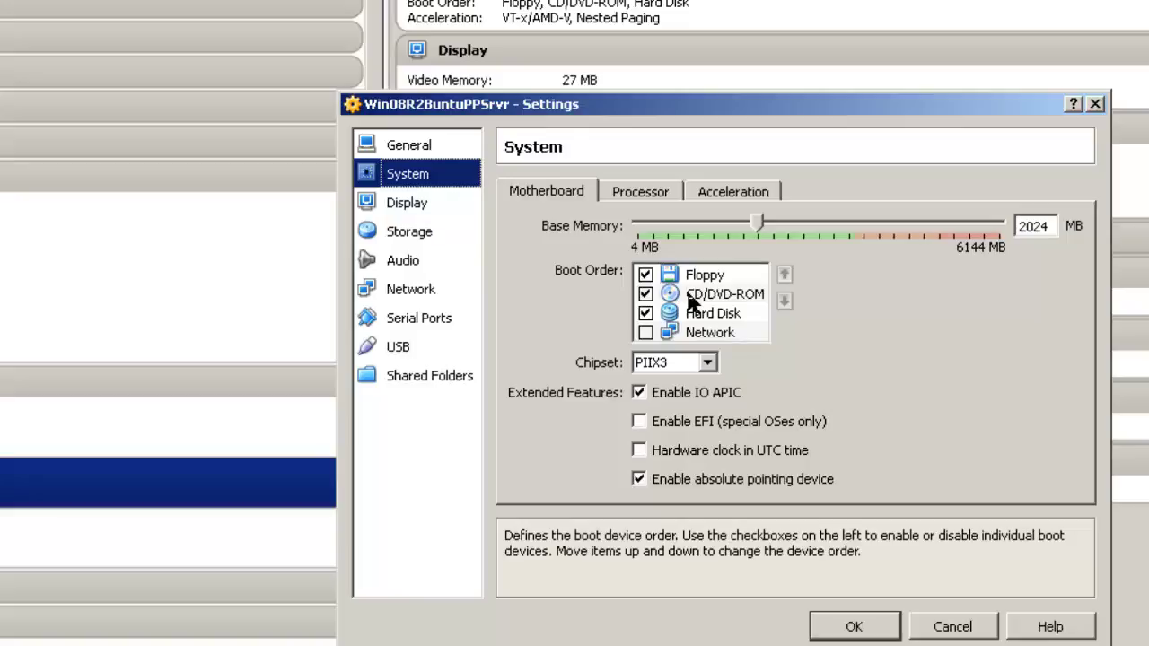
{"action": "left_click", "coordinate": [854, 626]}
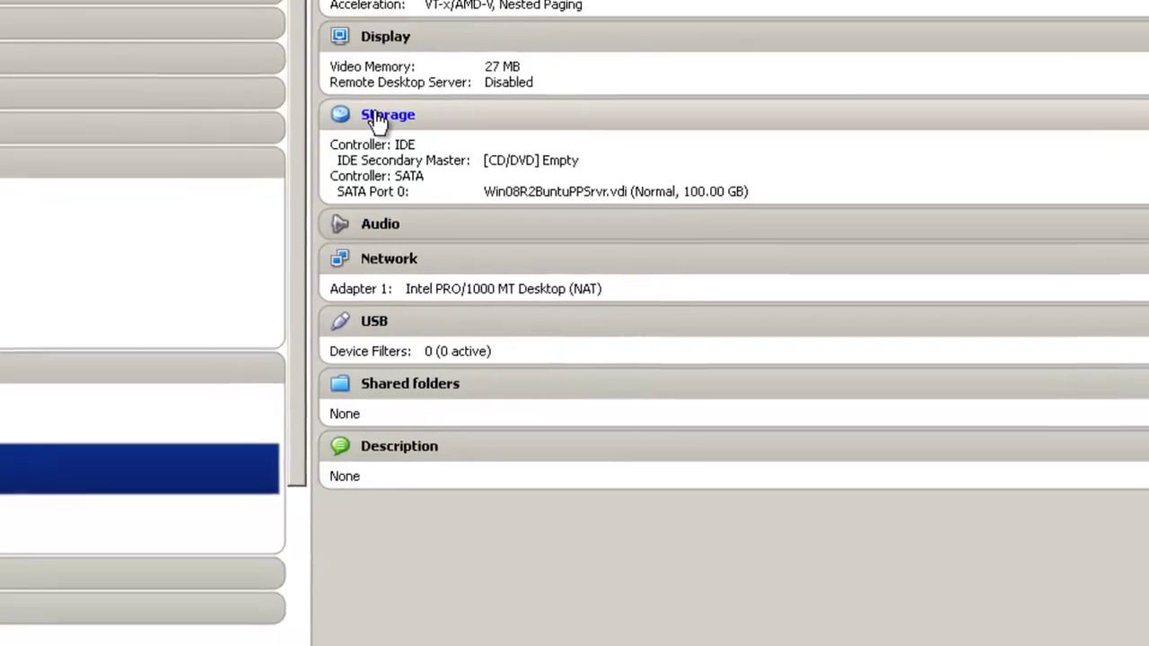
Attach Host Drive 'E:' to the empty IDE Secondary Master CD/DVD drive of Win08R2BuntuPPSrvr
{"action": "left_click", "coordinate": [458, 132]}
{"action": "left_click", "coordinate": [273, 199]}
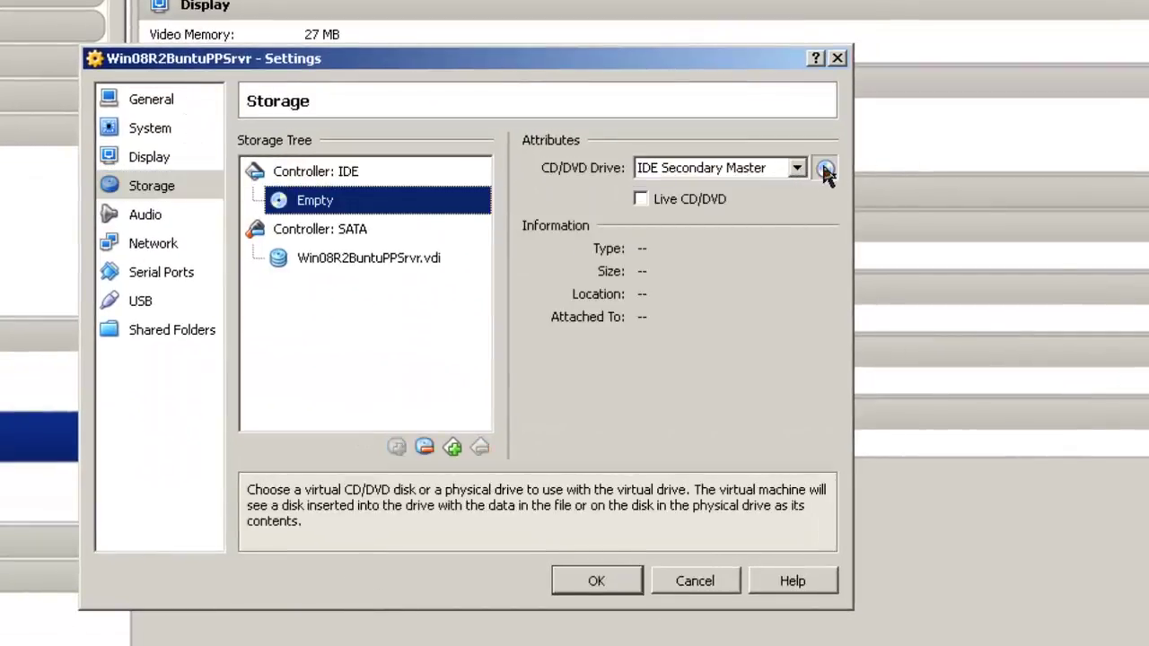
{"action": "left_click", "coordinate": [825, 170]}
{"action": "left_click", "coordinate": [879, 226]}
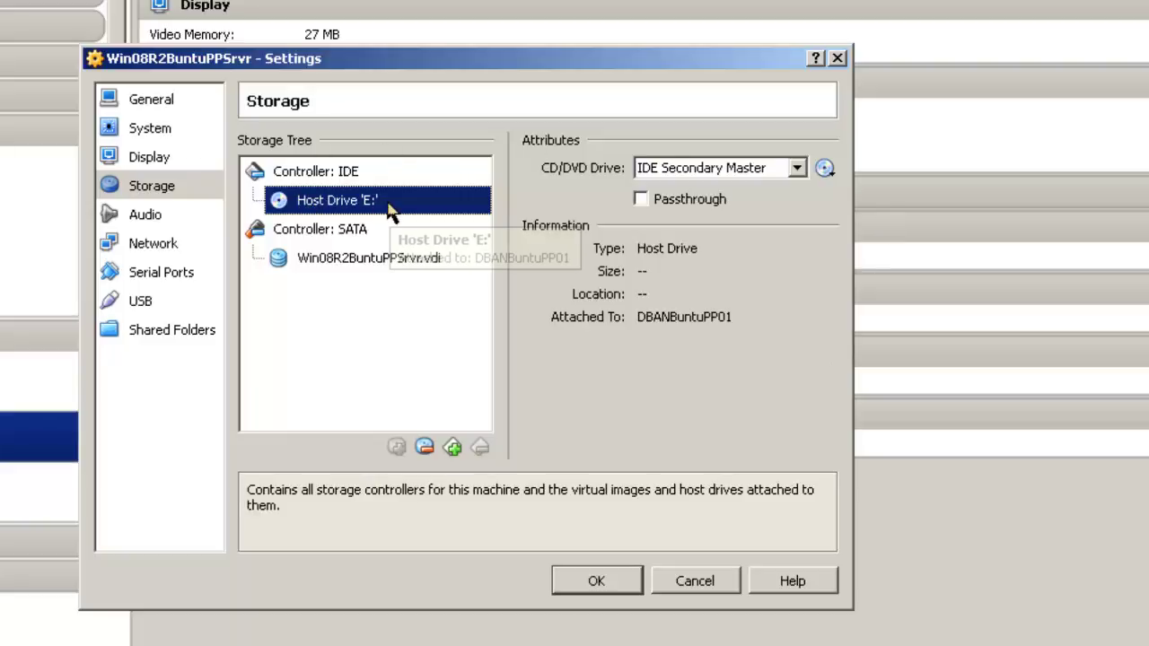
{"action": "left_click", "coordinate": [597, 583]}
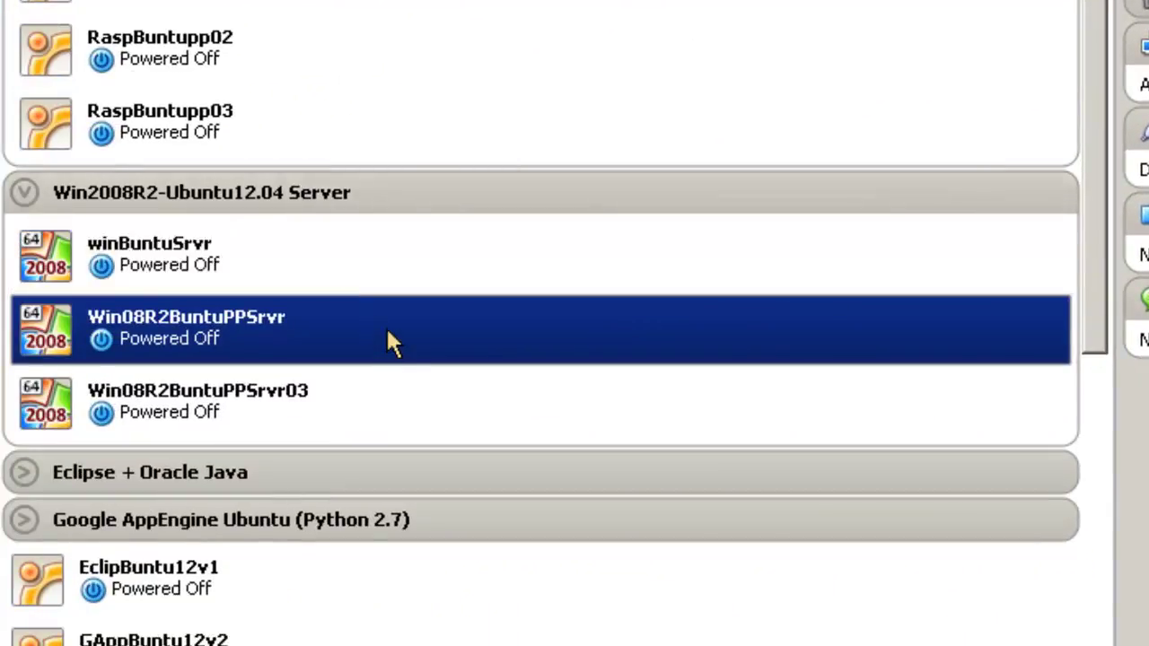
Start the Win08R2BuntuPPSrvr virtual machine and launch Install Ubuntu Server with English as the language
{"action": "right_click", "coordinate": [389, 332]}
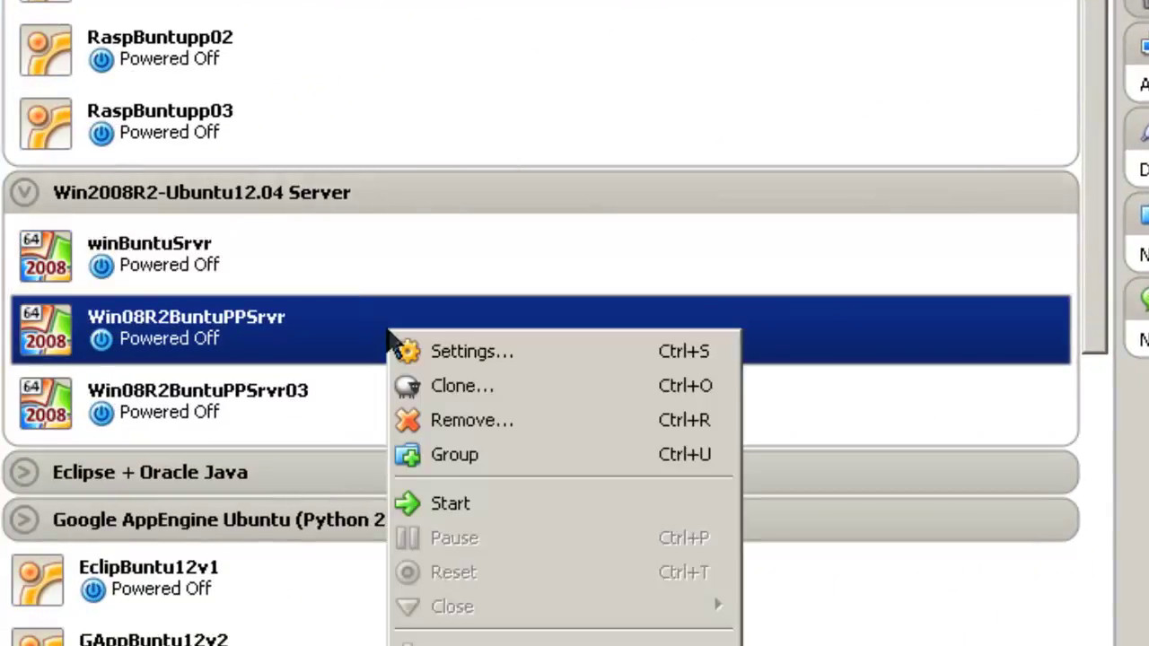
{"action": "left_click", "coordinate": [451, 504]}
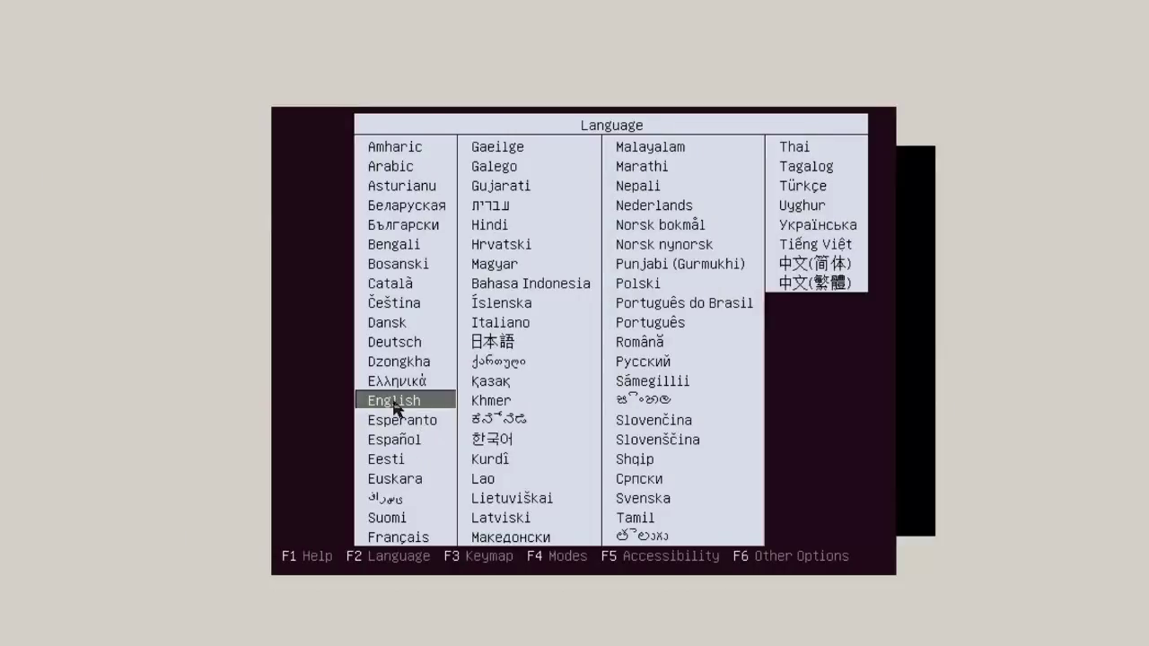
{"action": "left_click", "coordinate": [394, 405]}
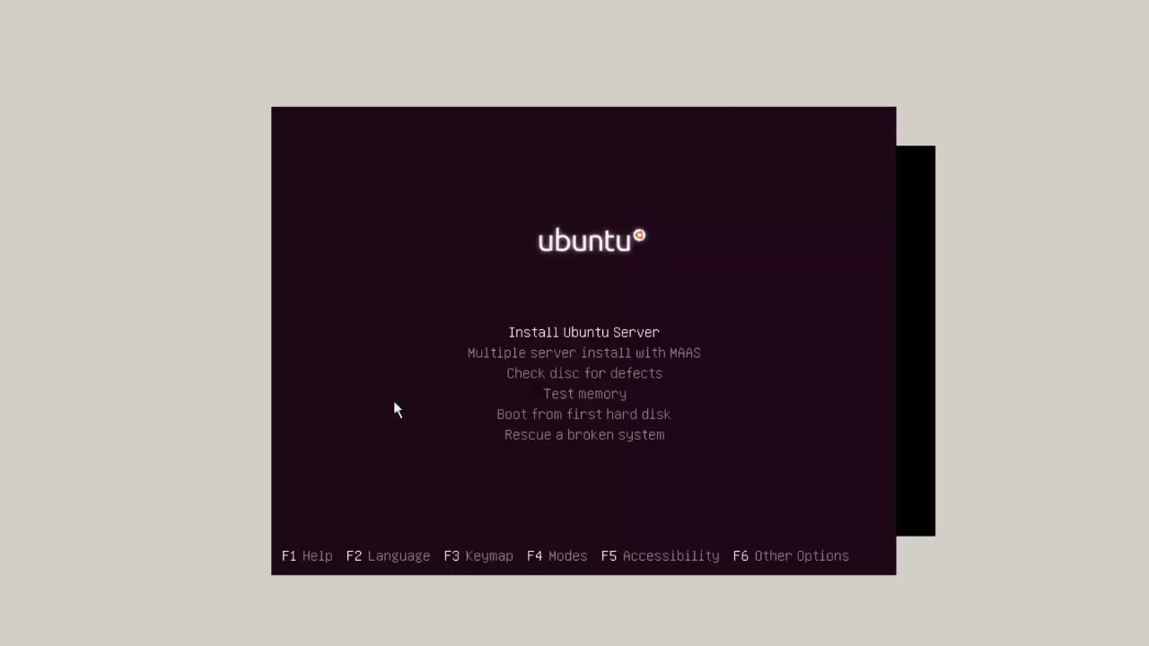
{"action": "key", "text": "Return"}
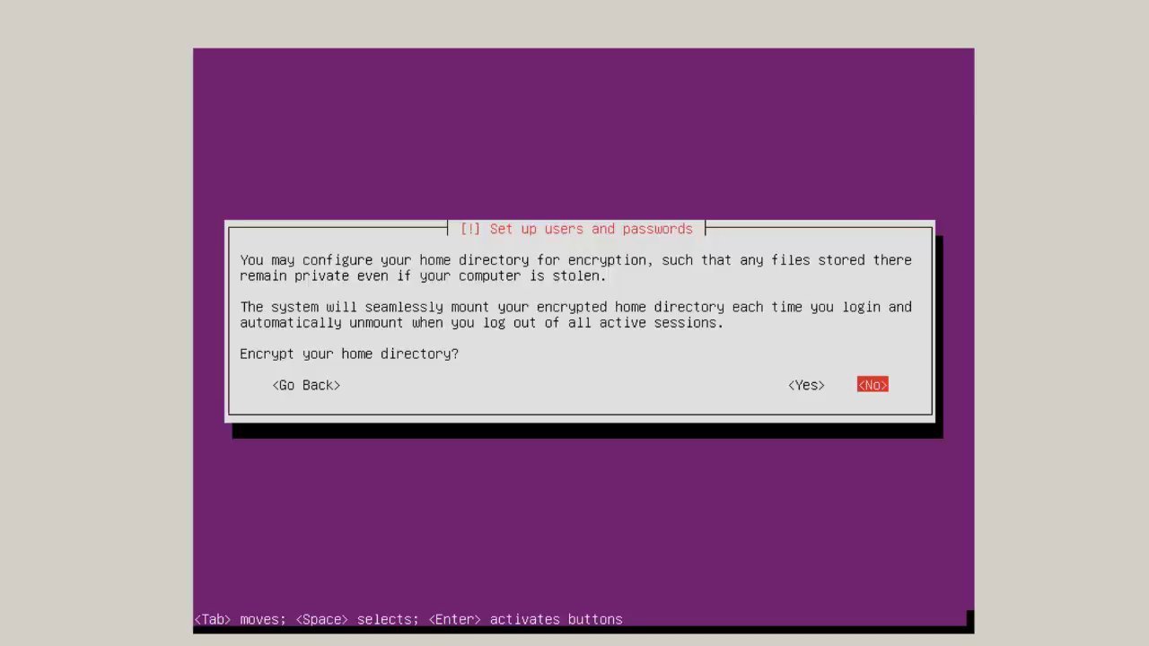
Decline home directory encryption and write guided partitioning that uses the largest continuous free space to the disk
{"action": "key", "text": "Return"}
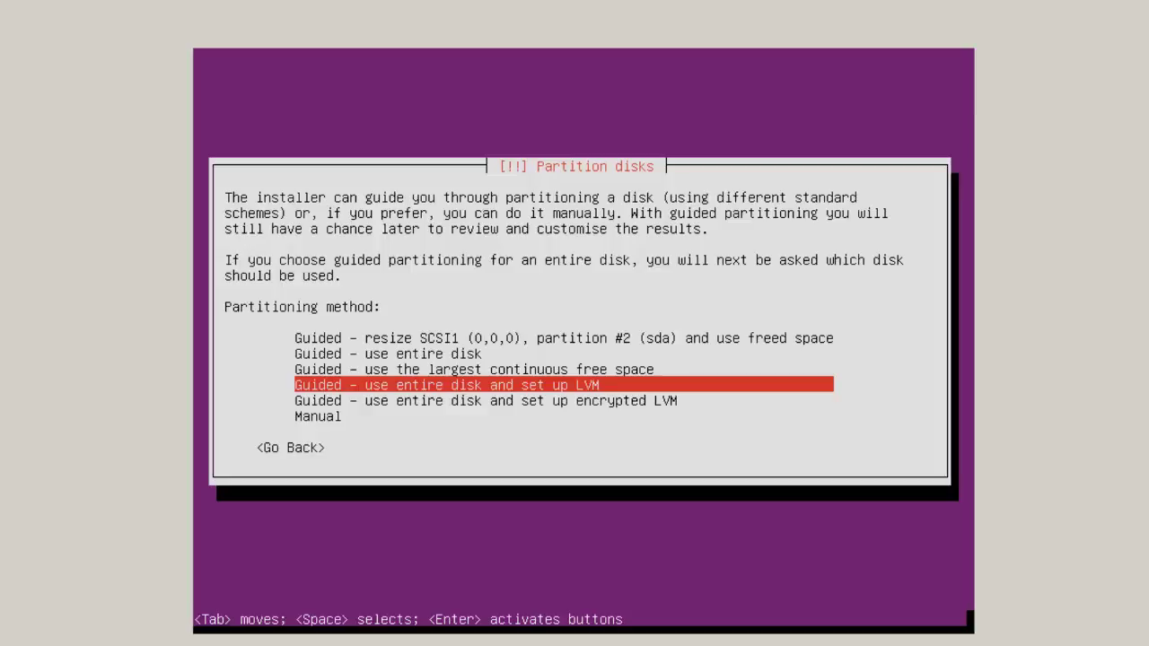
{"action": "key", "text": "Up"}
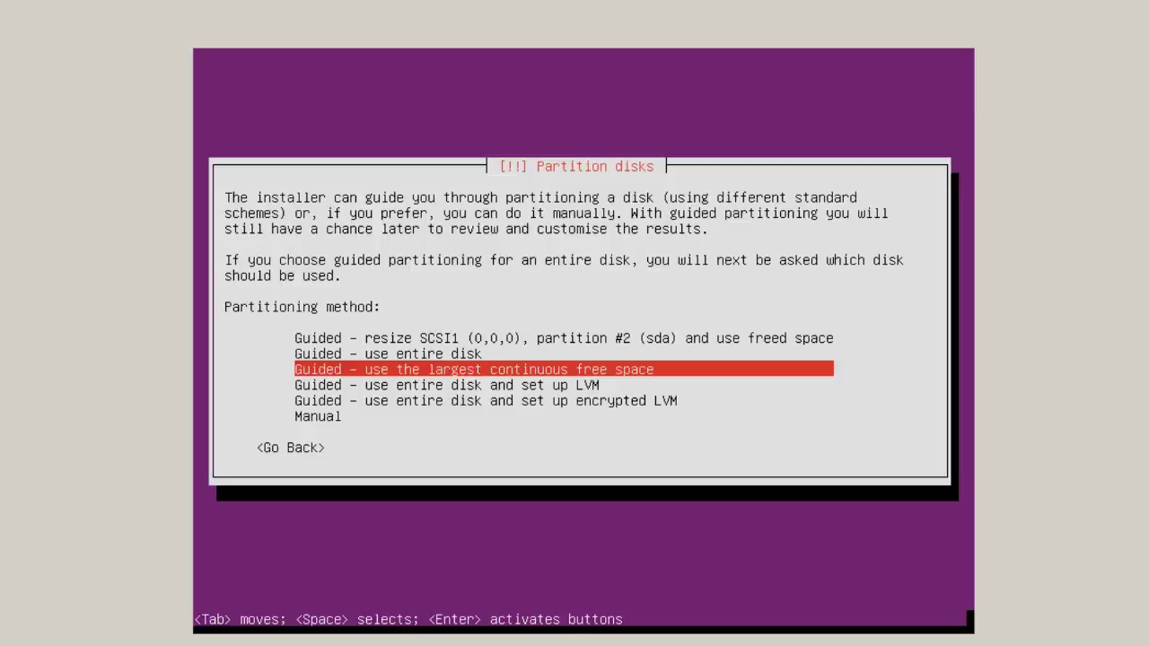
{"action": "key", "text": "Return"}
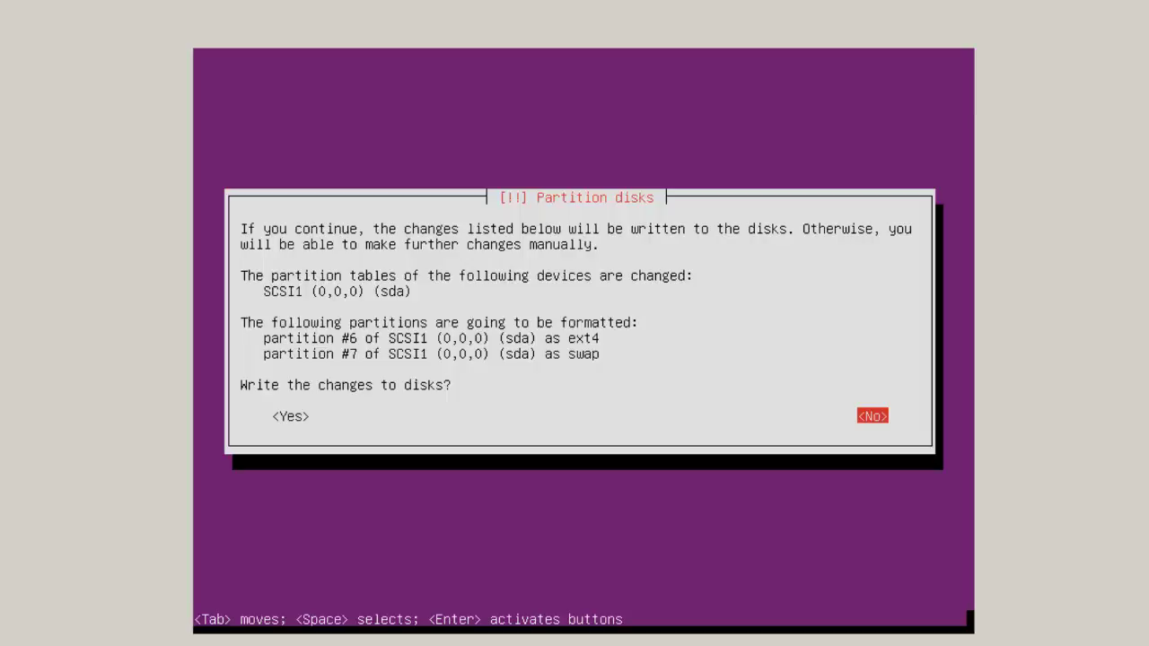
{"action": "key", "text": "Tab"}
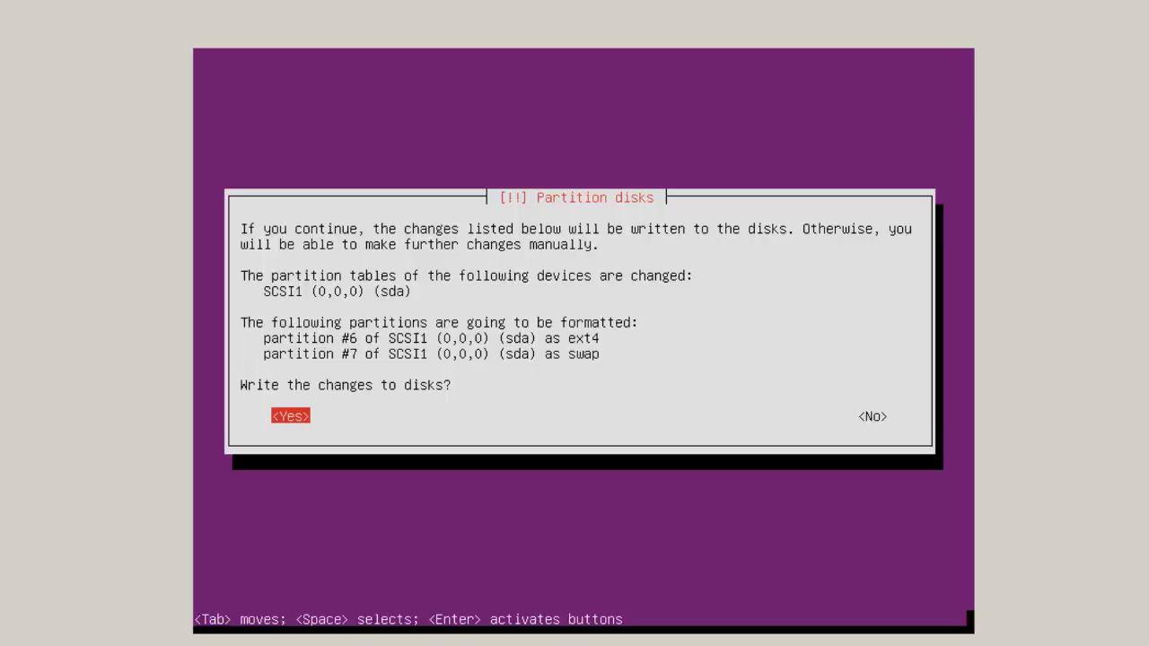
{"action": "key", "text": "Return"}
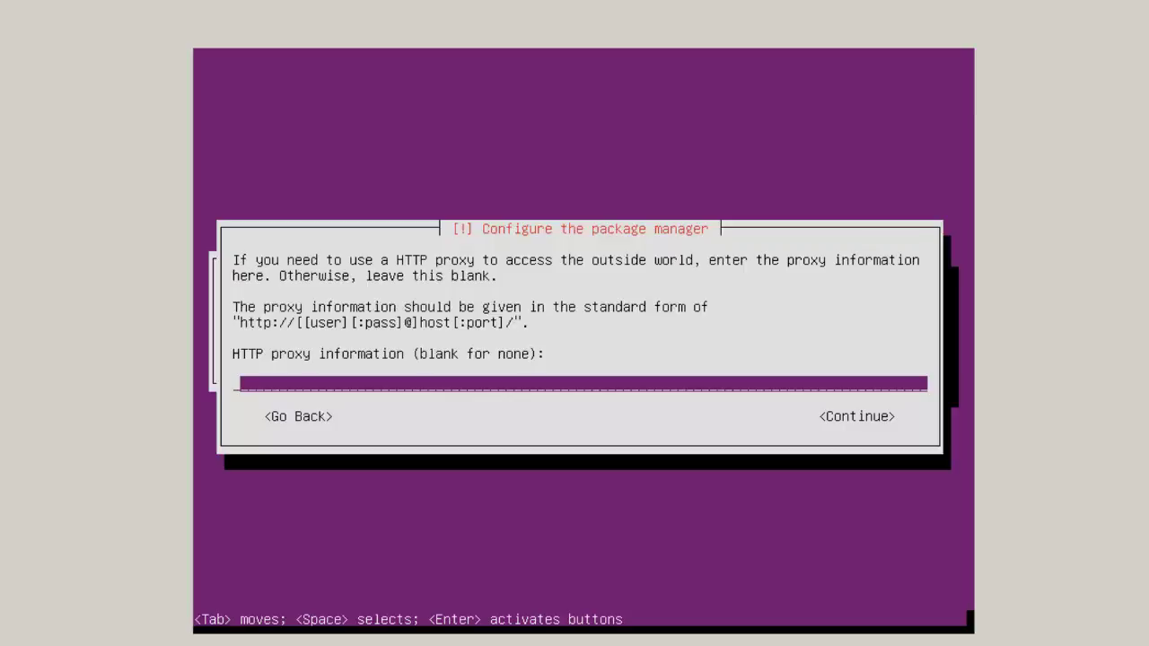
Leave the HTTP proxy blank and select OpenSSH server as software to install
{"action": "key", "text": "Return"}
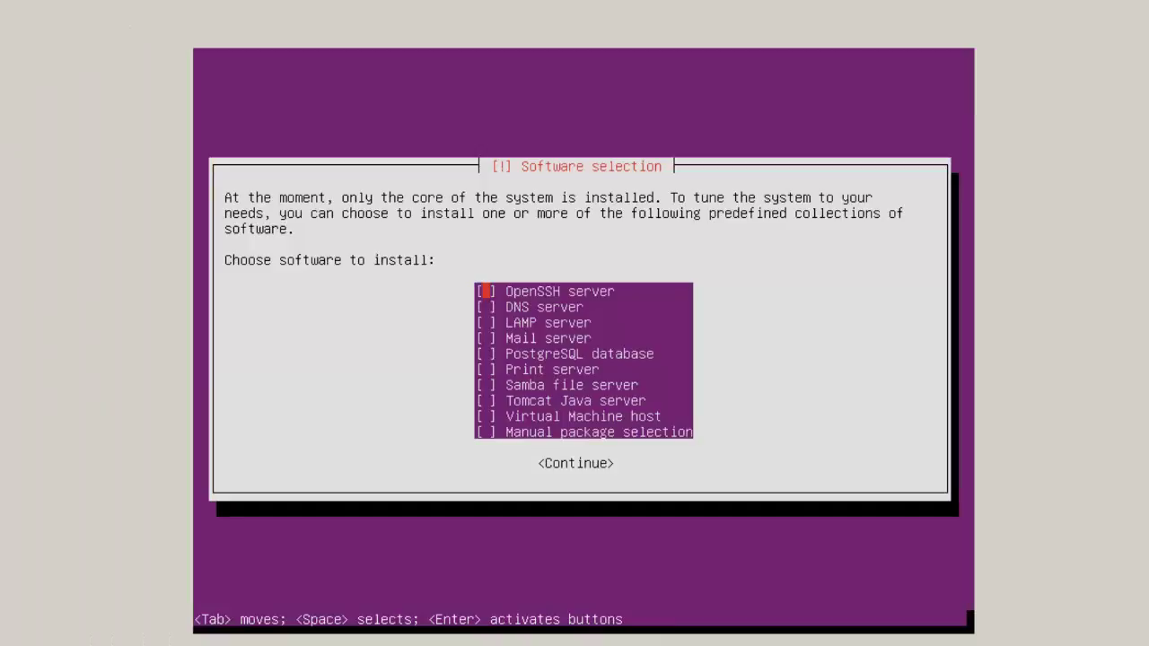
{"action": "key", "text": "space"}
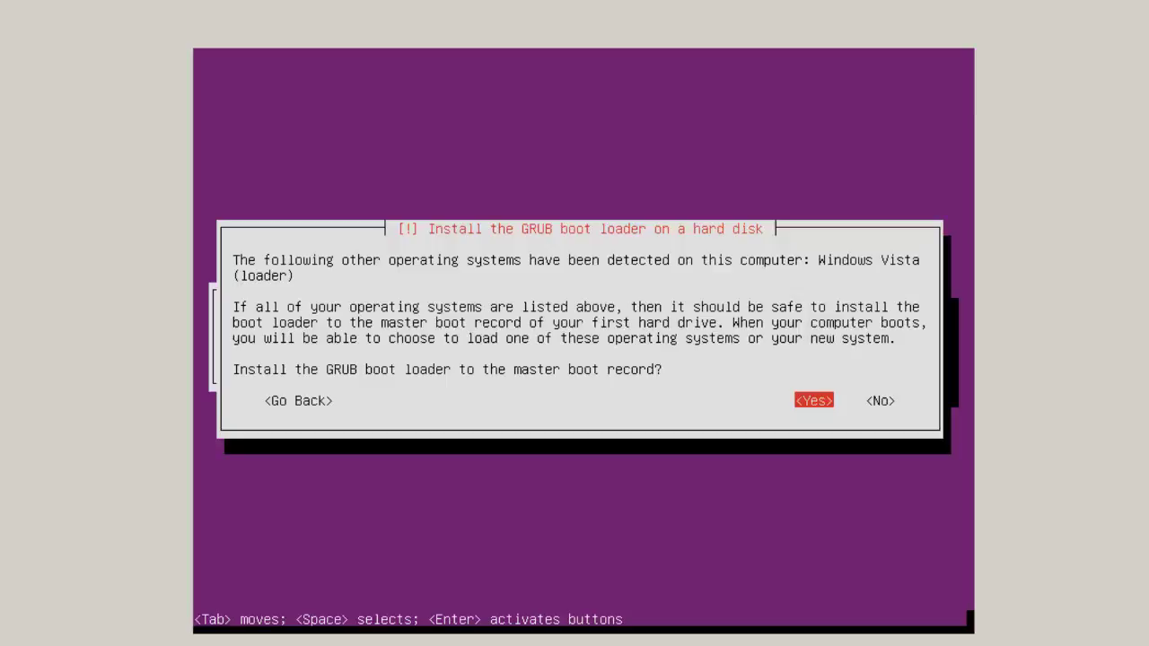
Install the GRUB boot loader to the master boot record and finish the Ubuntu installation
{"action": "key", "text": "Return"}
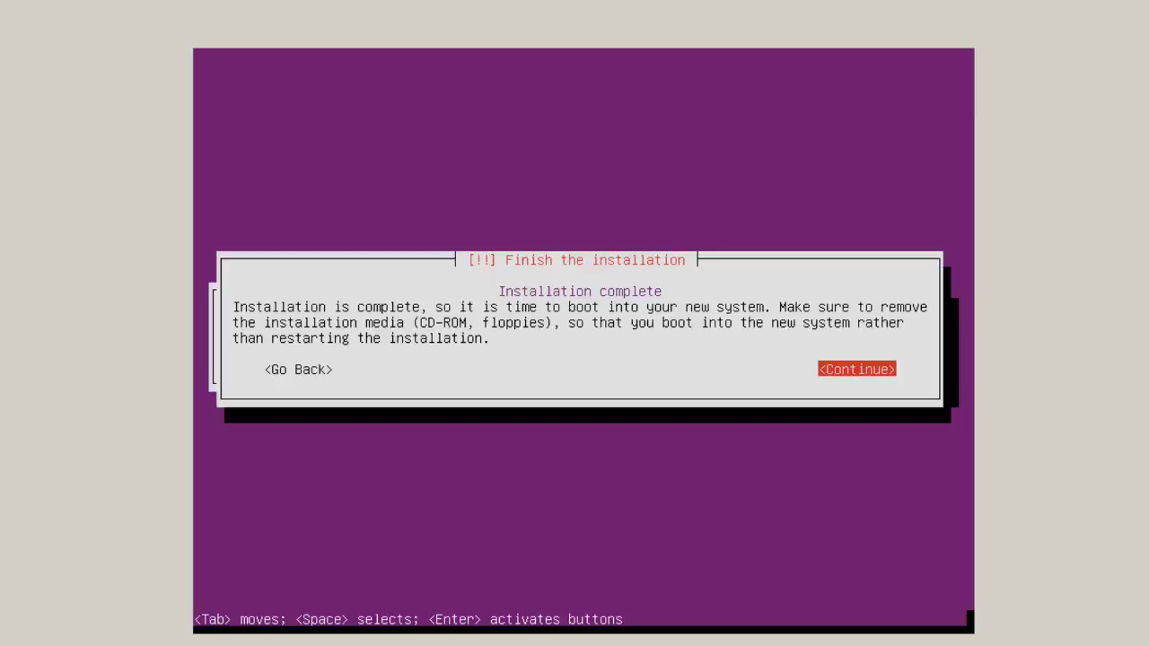
{"action": "key", "text": "Return"}
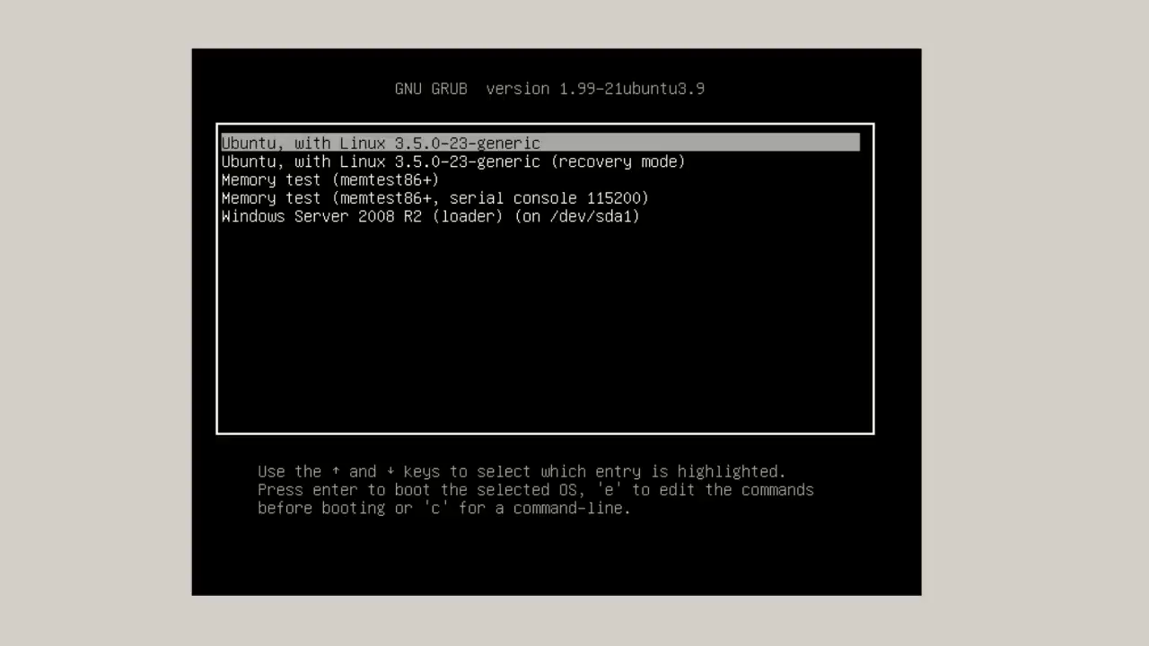
Boot Ubuntu with Linux 3.5.0-23-generic and log in with the account's user name and password
{"action": "key", "text": "Return"}
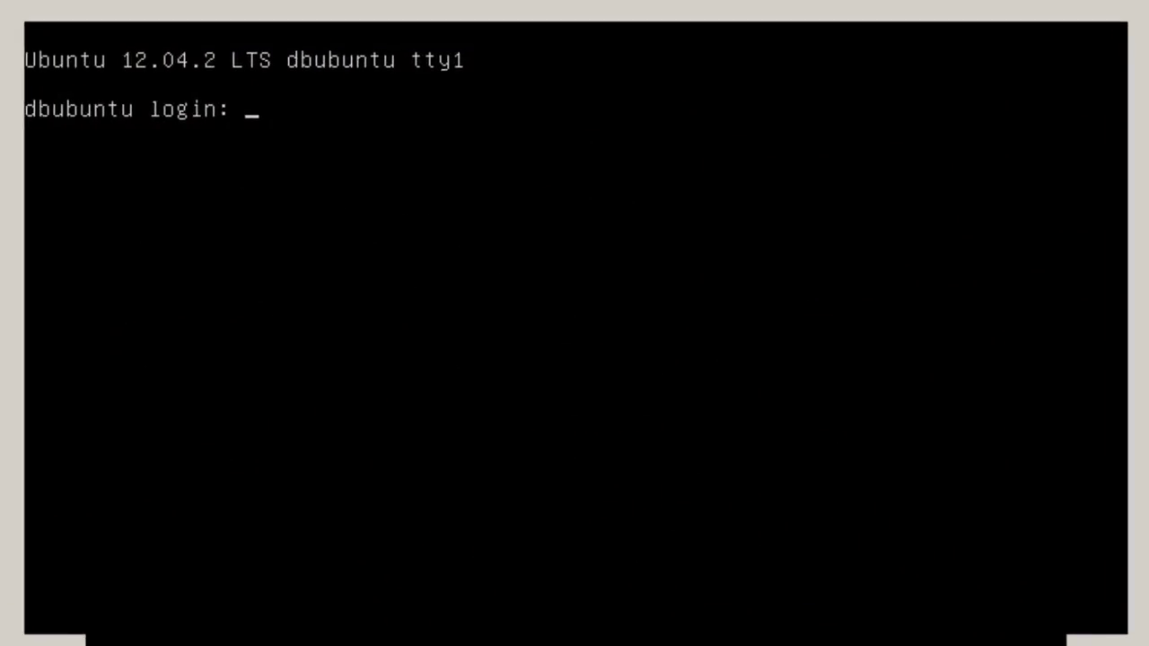
{"action": "type", "text": "mike"}
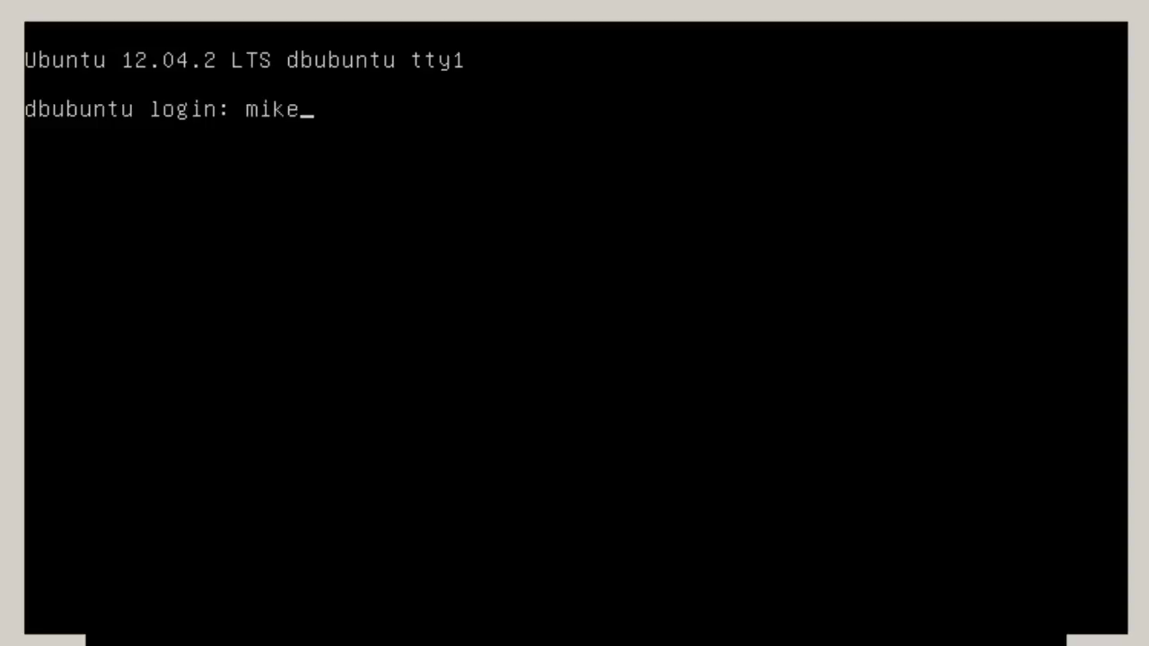
{"action": "key", "text": "Return"}
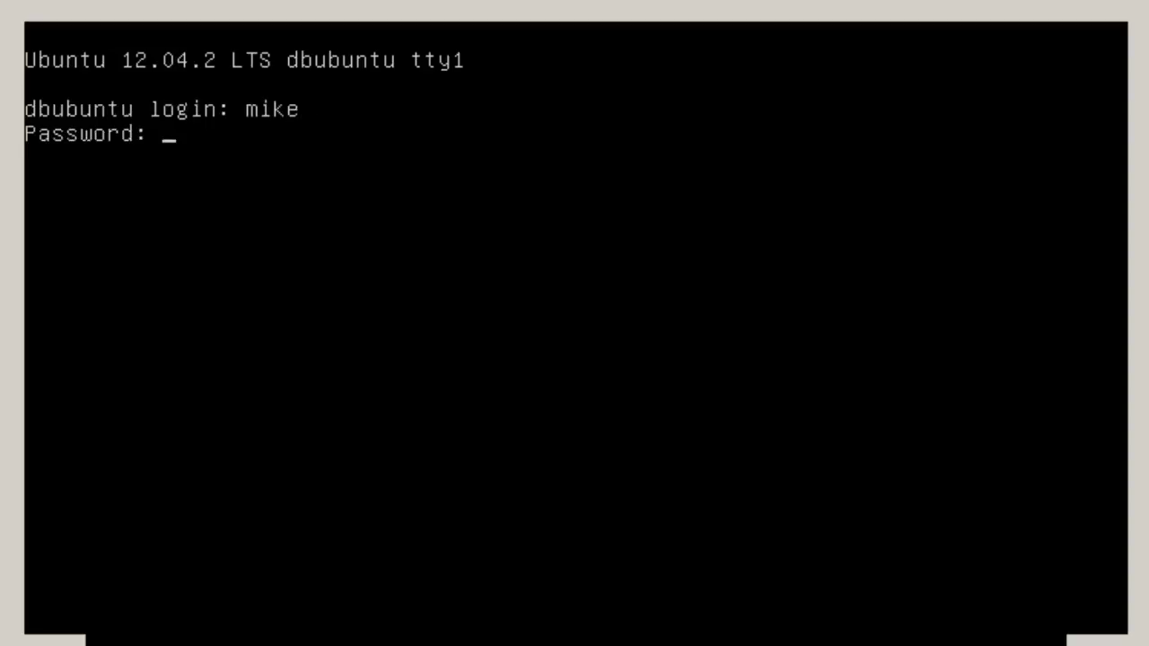
{"action": "key", "text": "Return"}
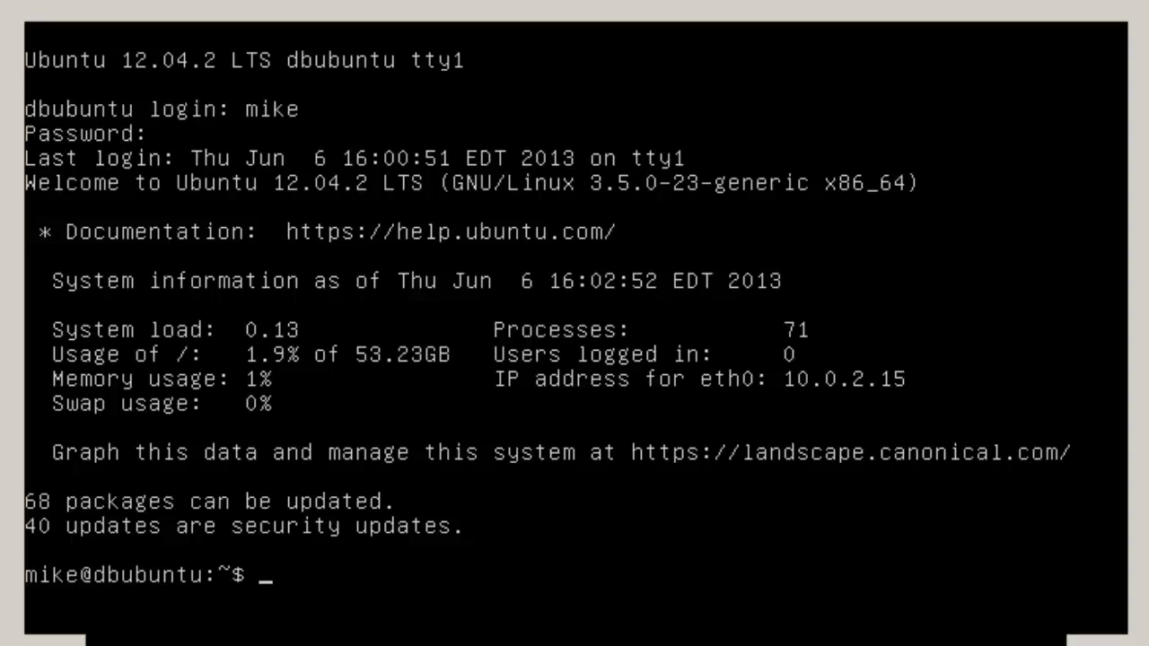
Shut down Ubuntu with "sudo poweroff", authenticating with the account password
{"action": "type", "text": "p"}
{"action": "key", "text": "BackSpace"}
{"action": "type", "text": "sudo poweroff"}
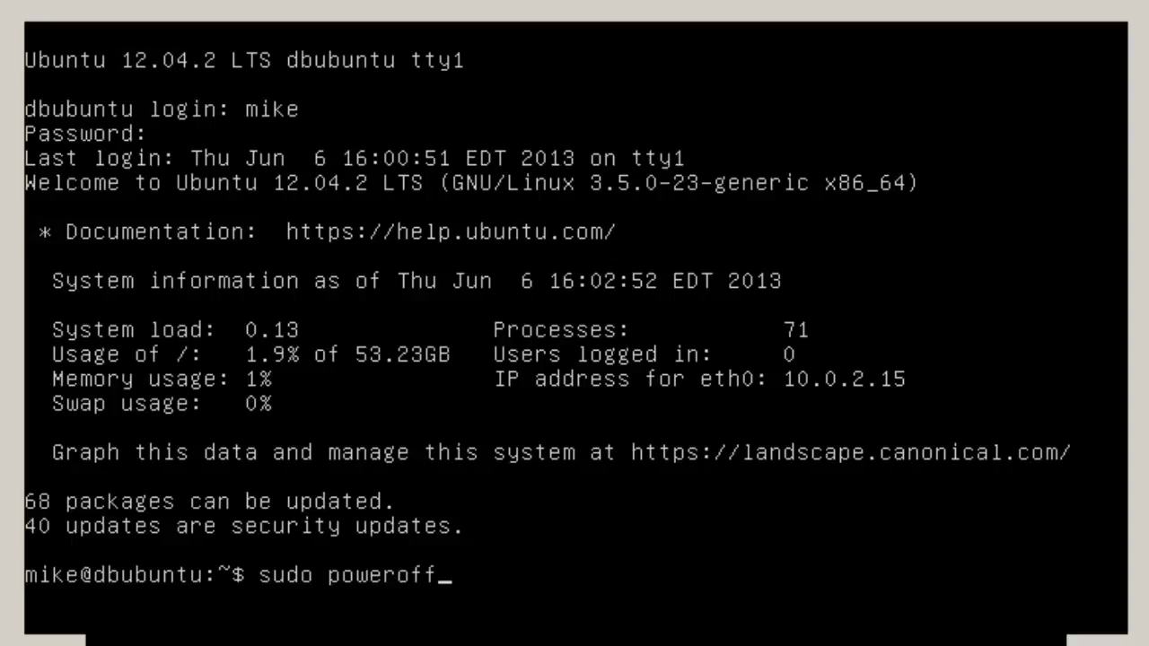
{"action": "key", "text": "Return"}
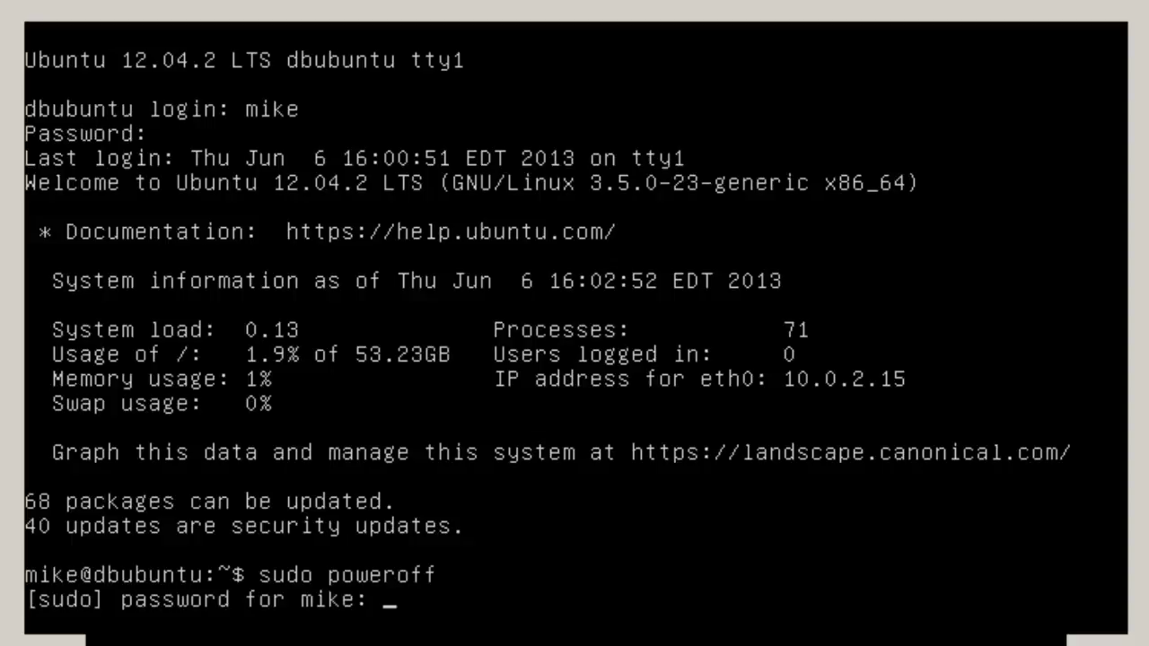
{"action": "key", "text": "Return"}
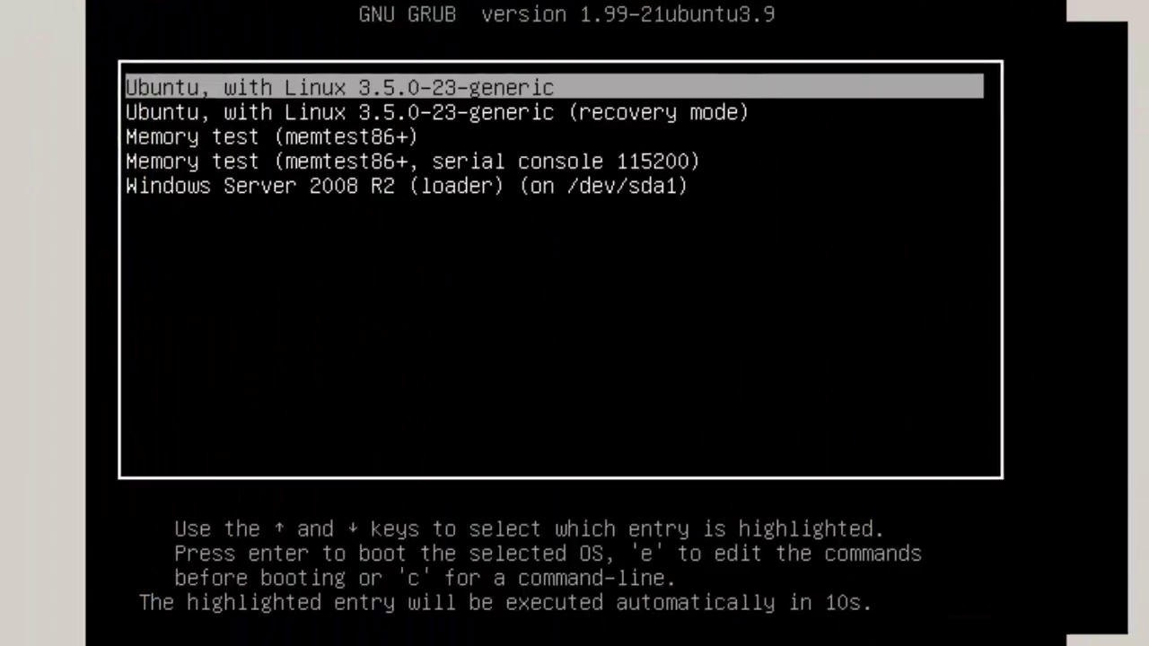
Boot the Windows Server 2008 R2 (loader) entry on /dev/sda1 from the GRUB list
{"action": "key", "text": "Down"}
{"action": "key", "text": "Down"}
{"action": "key", "text": "Down"}
{"action": "key", "text": "Down"}
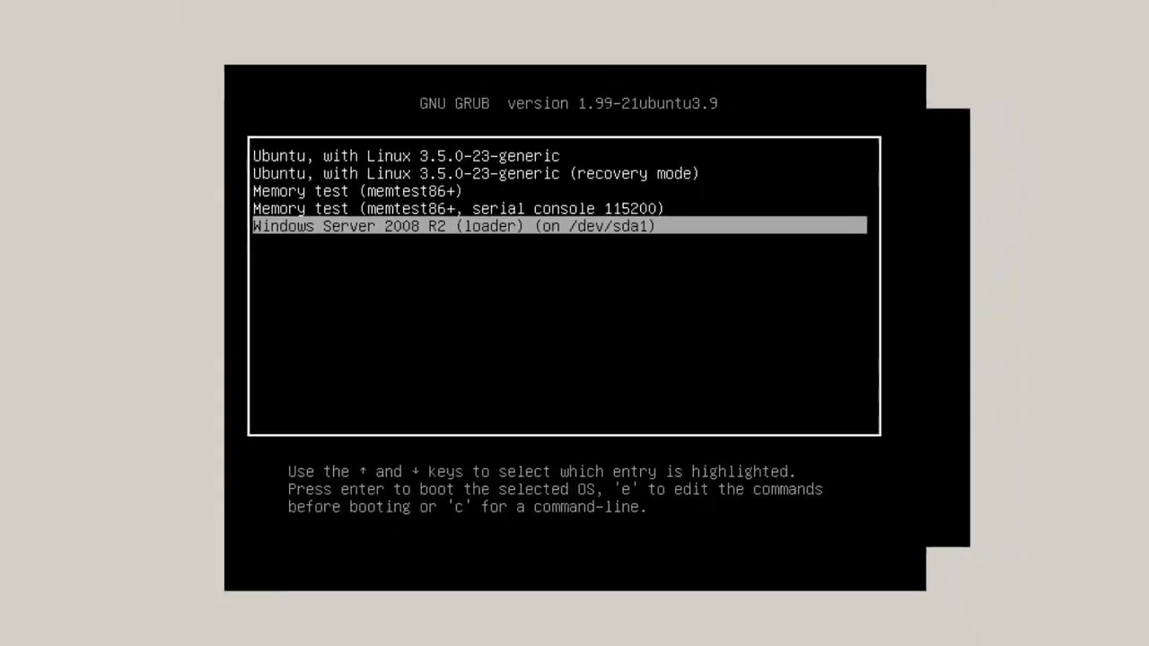
{"action": "key", "text": "Return"}
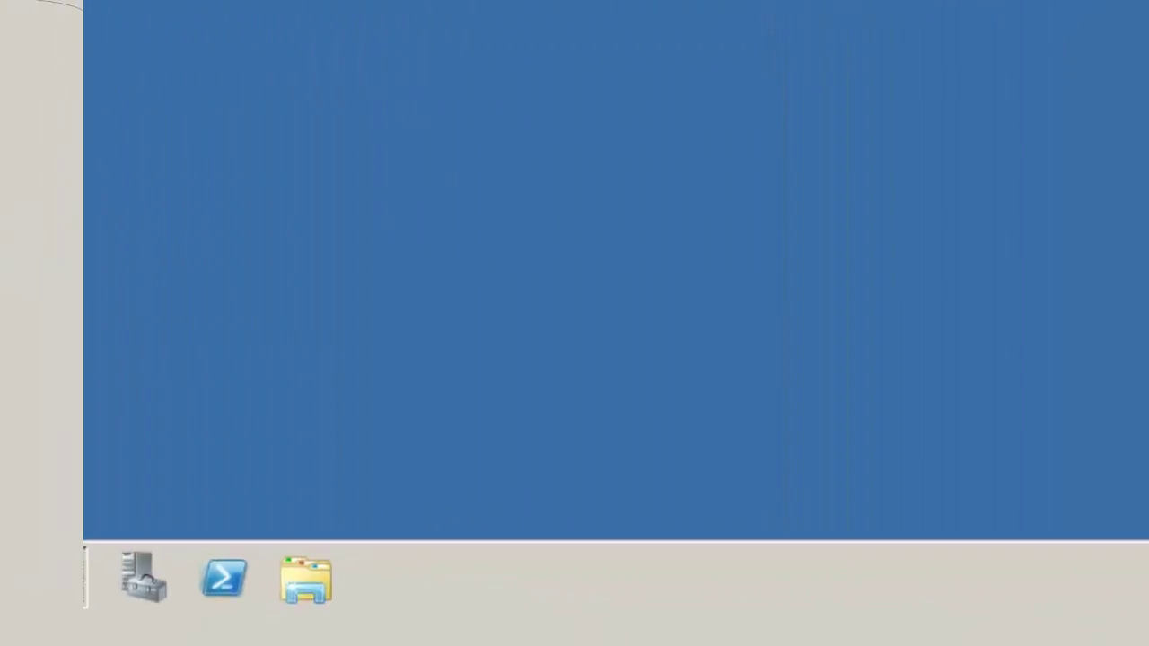
{"action": "left_click", "coordinate": [44, 564]}
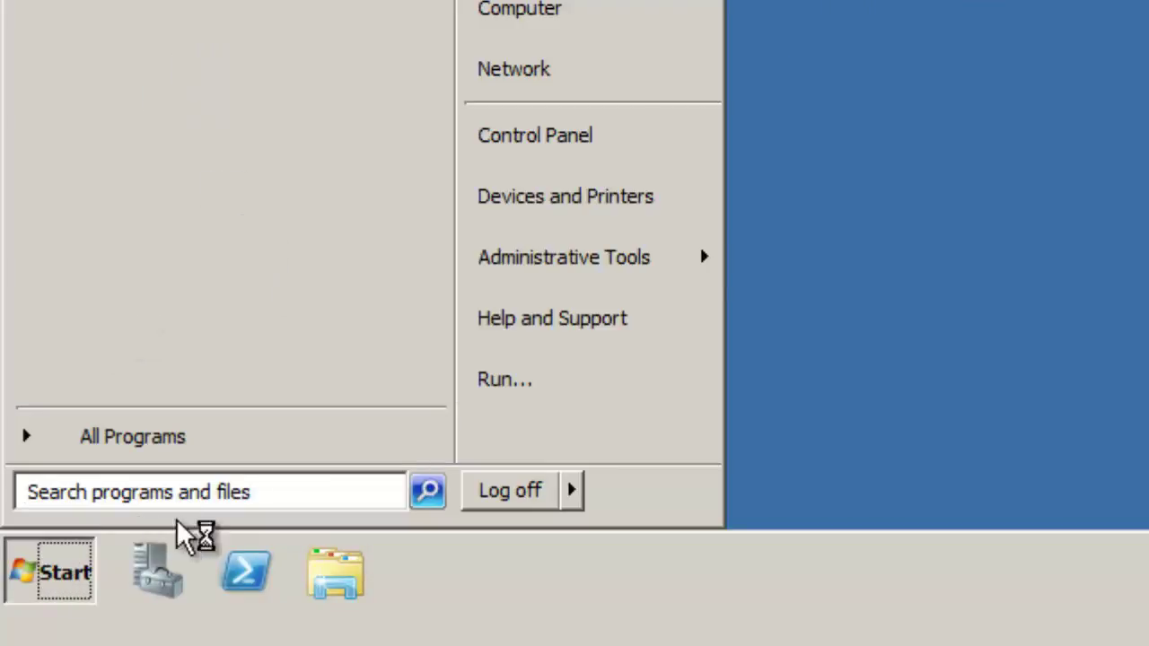
{"action": "key", "text": "Escape"}
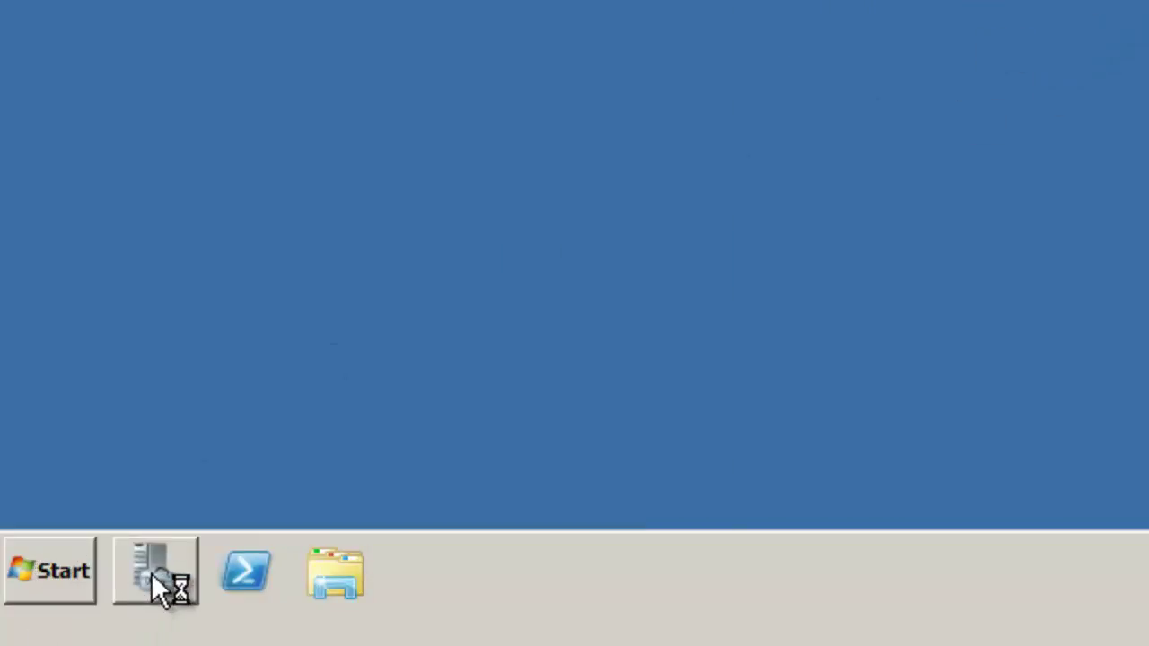